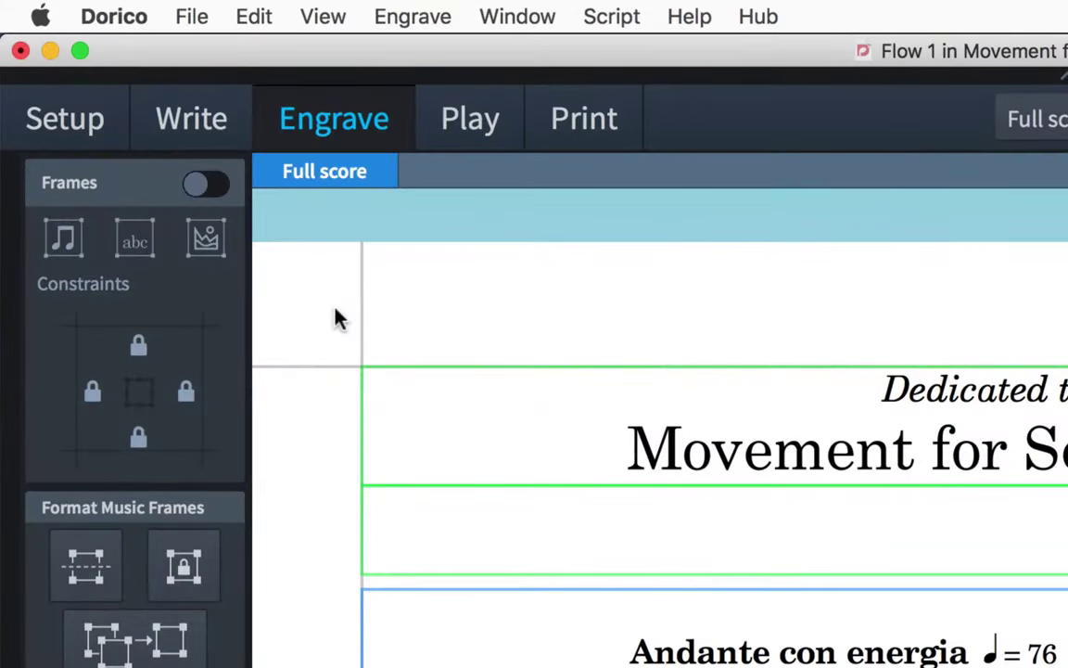
Finish bar 2 of the piano left hand with four sixteenth notes.
{"action": "left_click", "coordinate": [209, 188]}
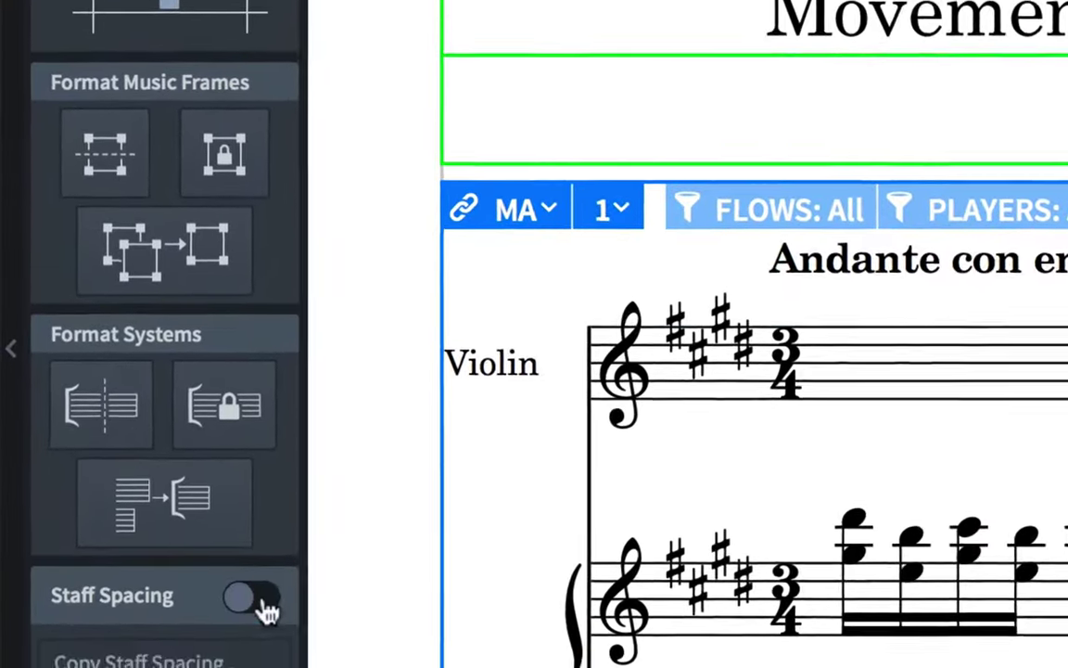
{"action": "left_click", "coordinate": [260, 603]}
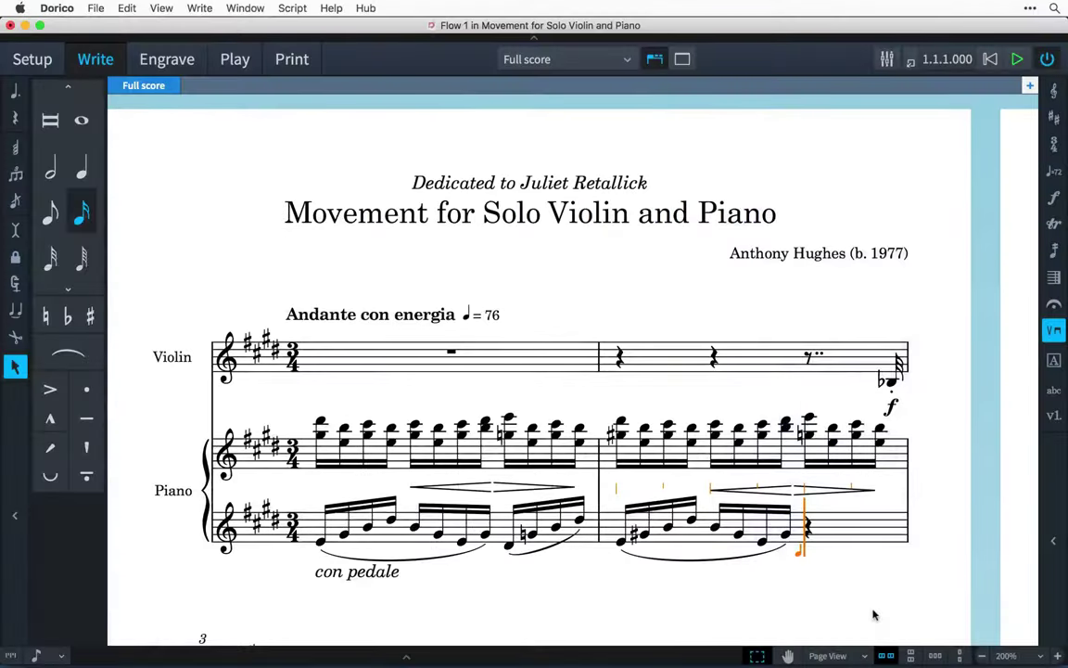
{"action": "key", "text": "d"}
{"action": "key", "text": "0"}
{"action": "key", "text": "g"}
{"action": "key", "text": "b"}
{"action": "key", "text": "d"}
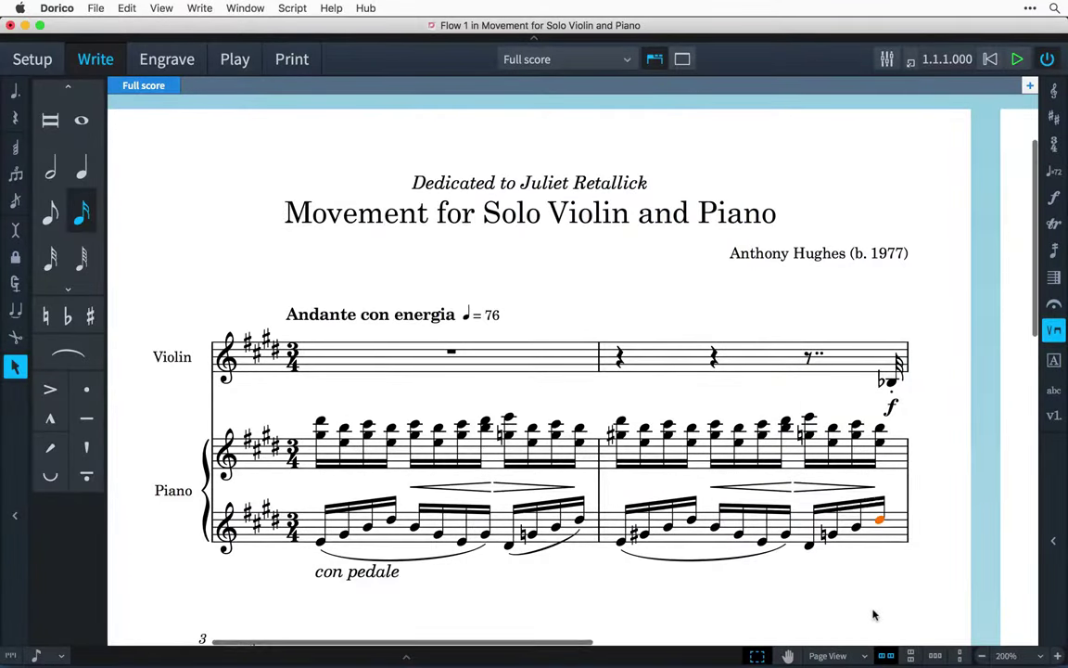
{"action": "key", "text": "Escape"}
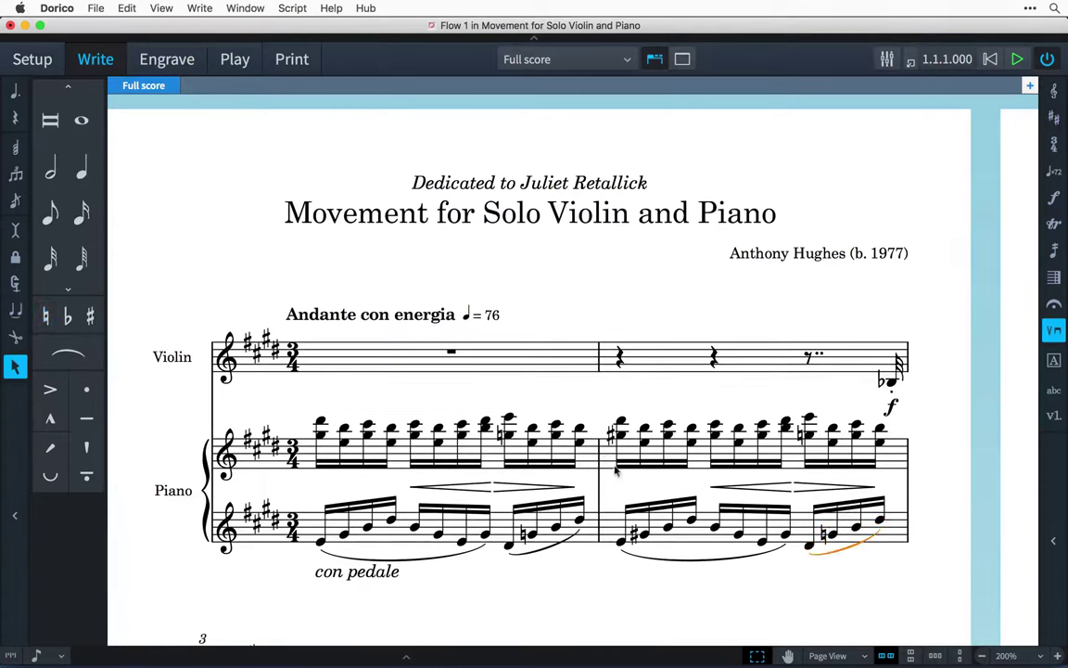
Slur the piano right-hand notes in bars 1 and 2.
{"action": "left_click", "coordinate": [491, 453]}
{"action": "key", "text": "s"}
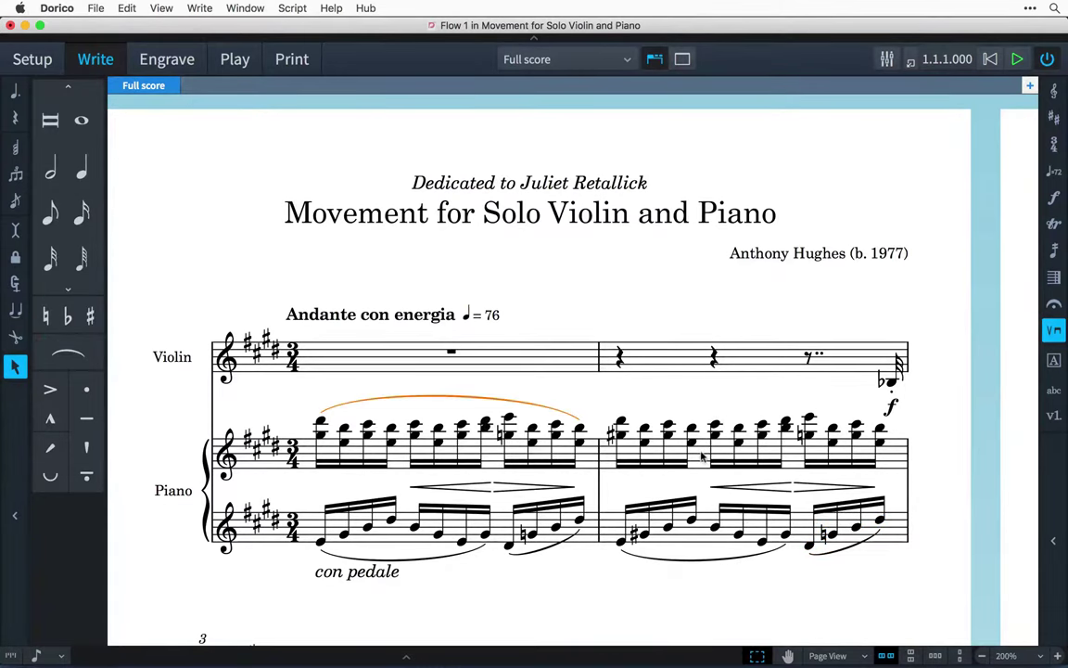
{"action": "left_click", "coordinate": [714, 452]}
{"action": "key", "text": "s"}
Add a p dynamic under the first piano right-hand note.
{"action": "left_click", "coordinate": [320, 436]}
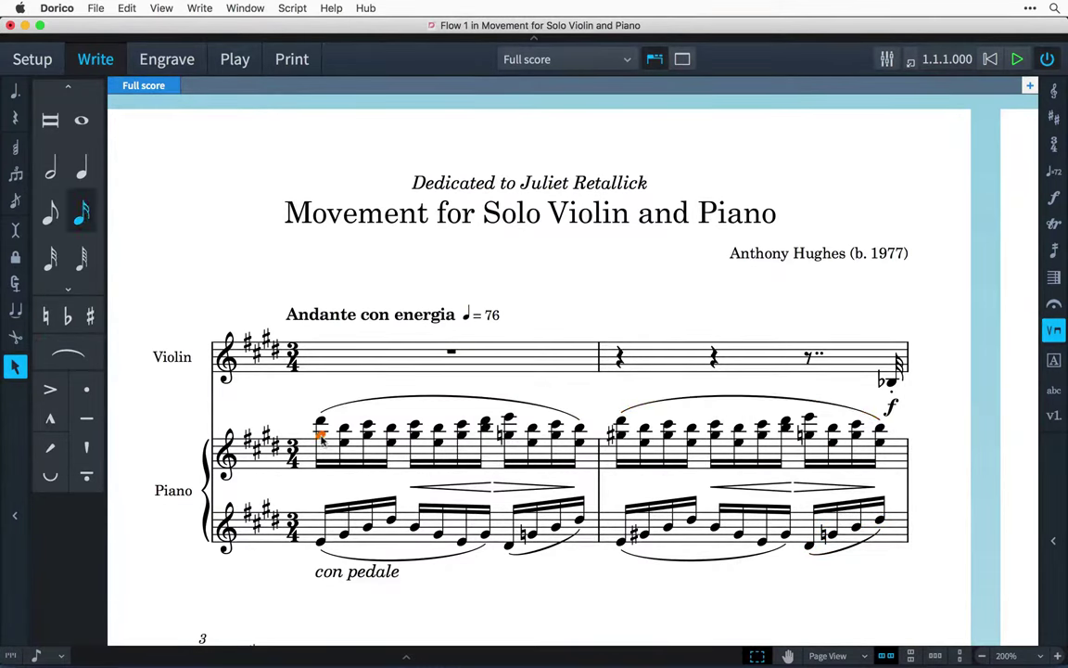
{"action": "key", "text": "shift+d"}
{"action": "type", "text": "p"}
{"action": "key", "text": "Return"}
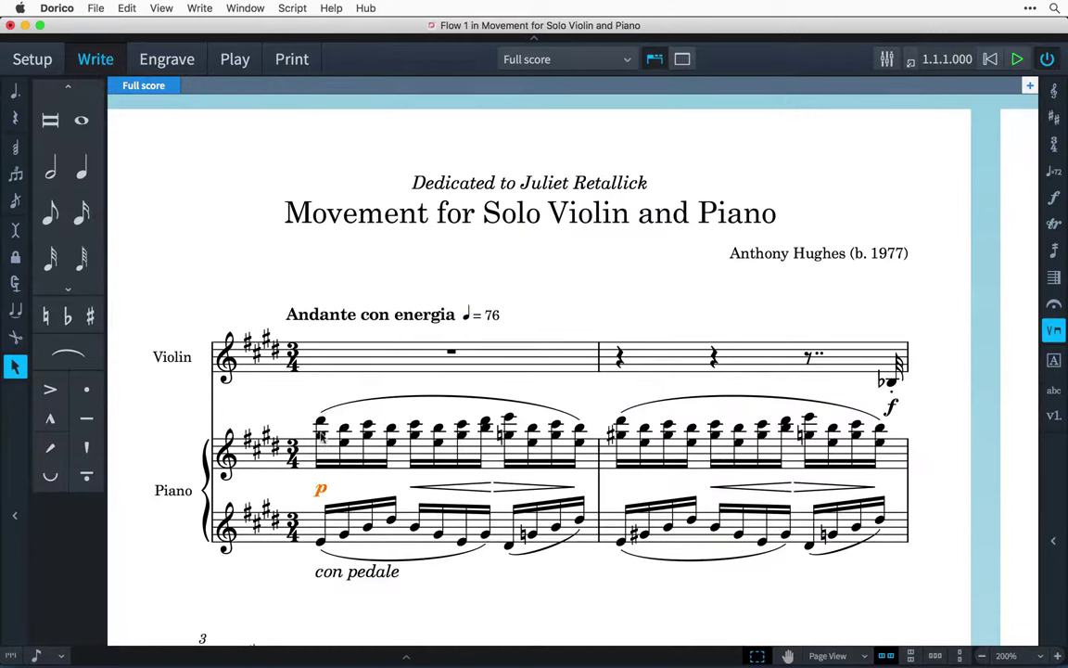
In Engrave mode, drag both right-hand slurs flatter and push the piano staves lower beneath the violin.
{"action": "left_click", "coordinate": [193, 67]}
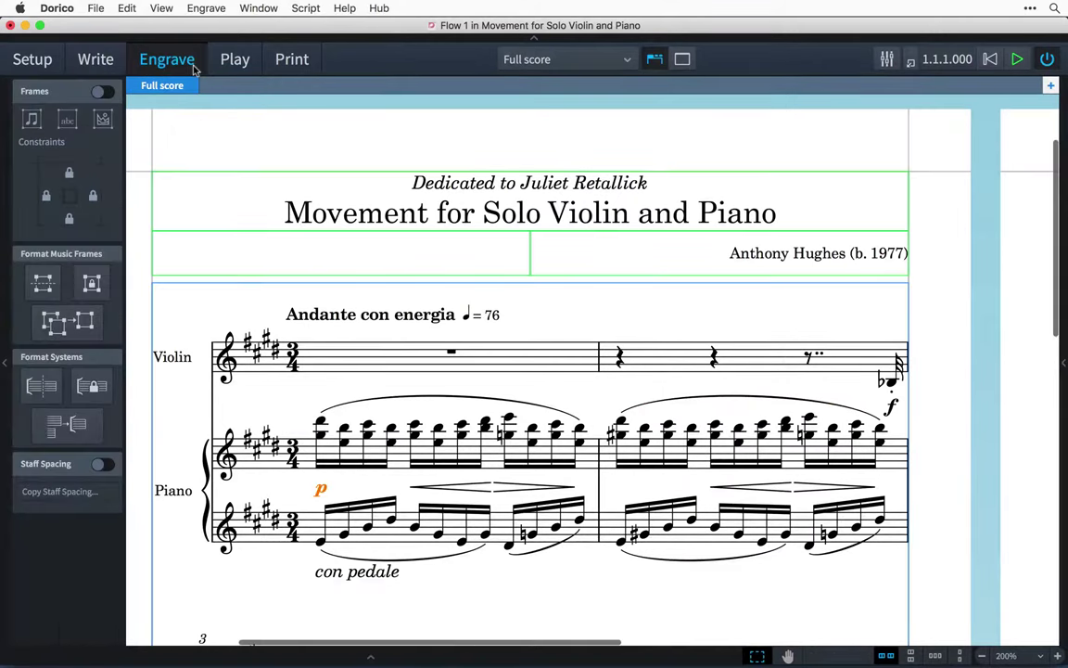
{"action": "left_click", "coordinate": [446, 401]}
{"action": "left_click", "coordinate": [686, 399], "text": "super"}
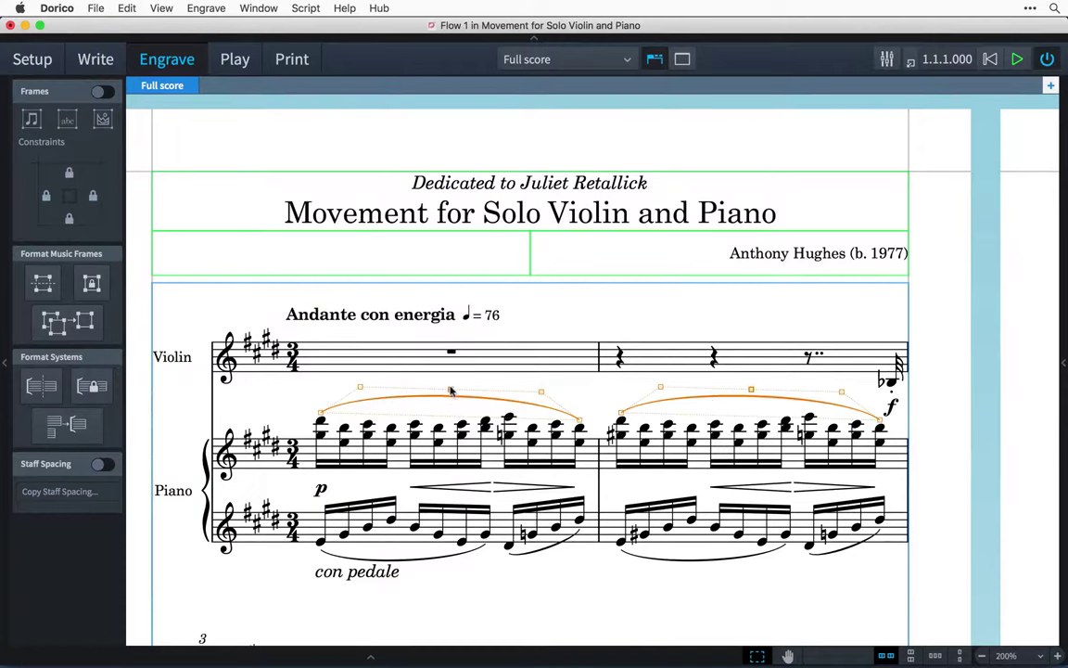
{"action": "left_click_drag", "start_coordinate": [451, 390], "coordinate": [451, 395]}
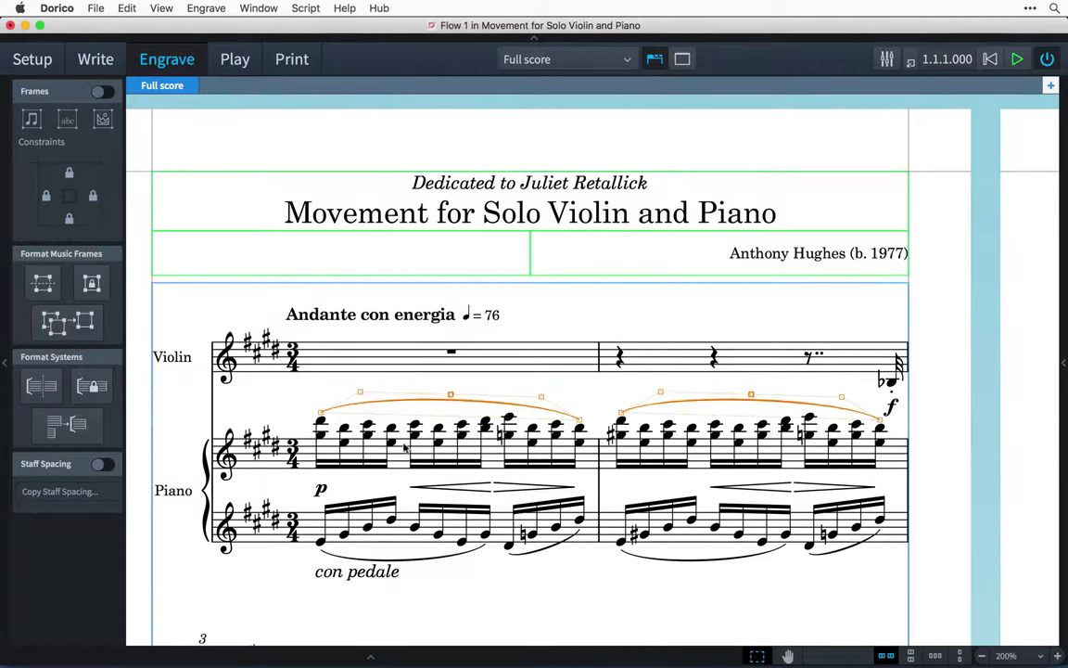
{"action": "left_click", "coordinate": [101, 465]}
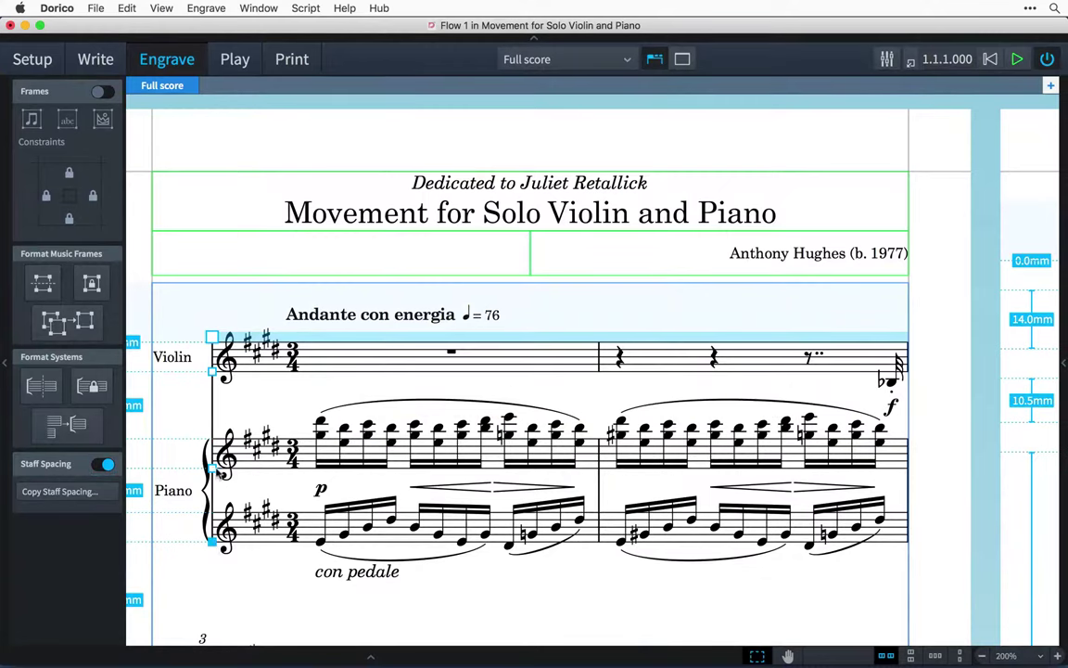
{"action": "left_click_drag", "start_coordinate": [210, 469], "coordinate": [212, 480]}
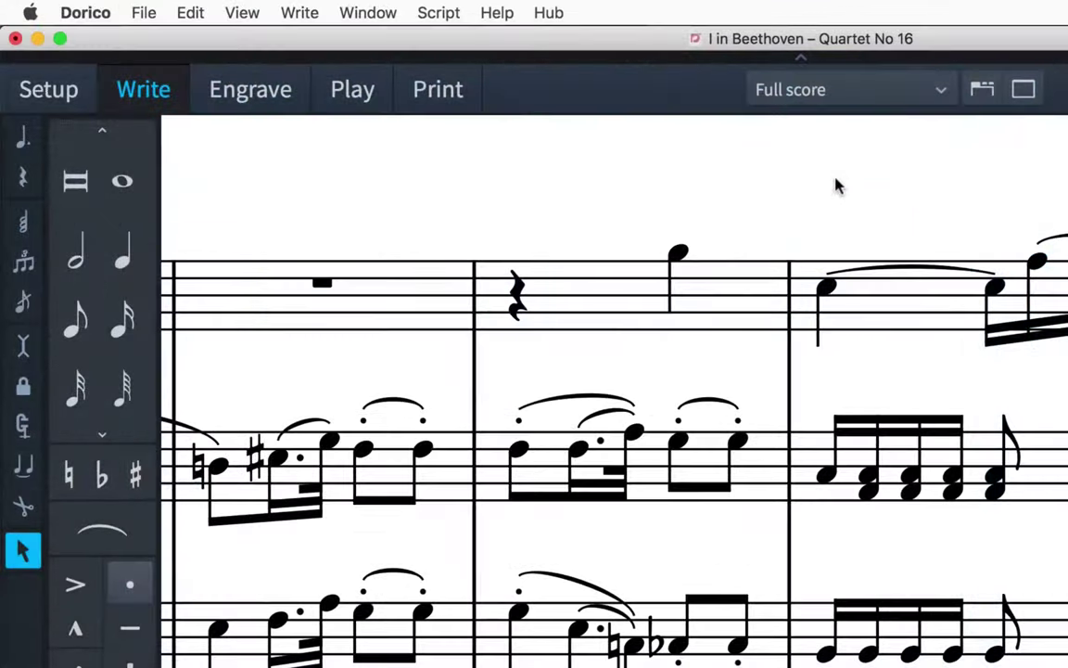
Slur the top-staff note after the rest into the next bar and add a crescendo hairpin.
{"action": "left_click", "coordinate": [678, 253]}
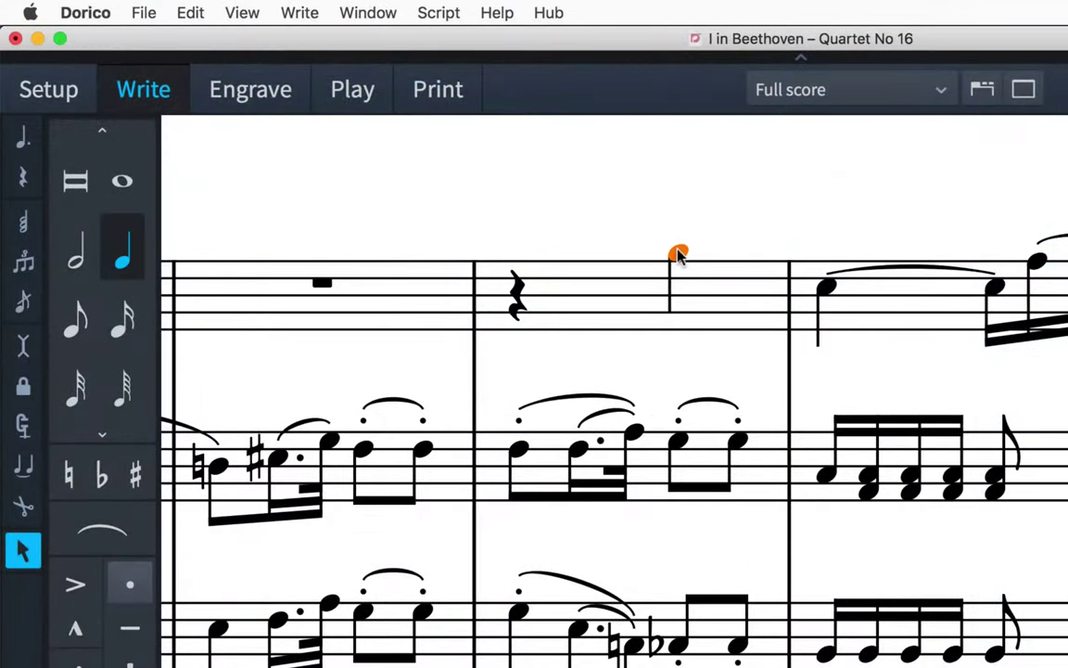
{"action": "key", "text": "s"}
{"action": "left_click", "coordinate": [678, 253]}
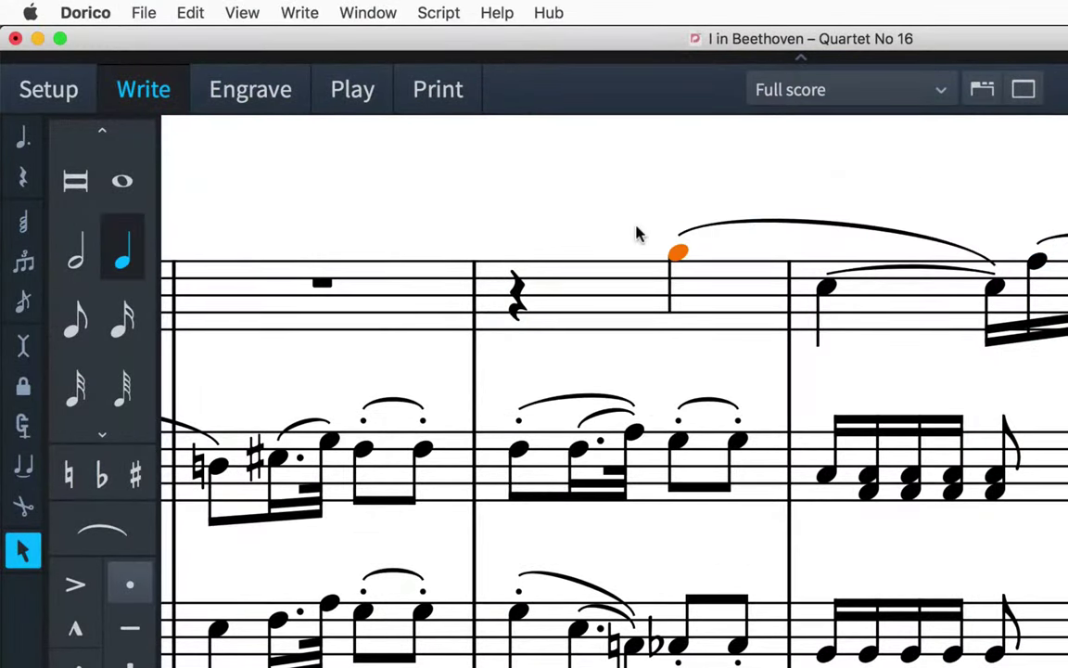
{"action": "key", "text": "shift+d"}
{"action": "type", "text": "<"}
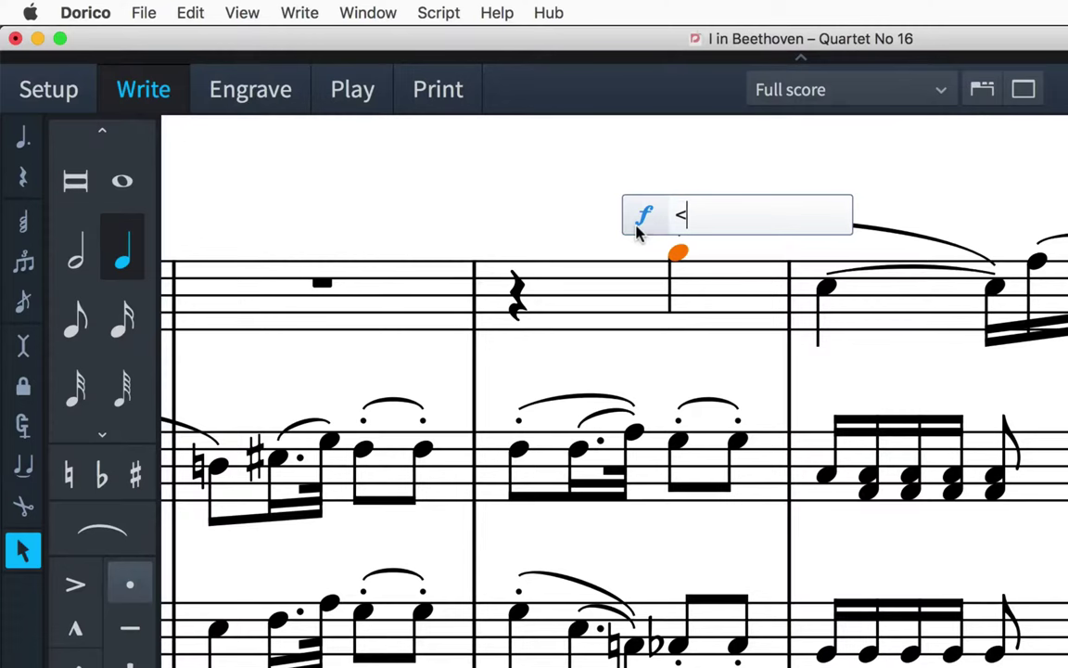
{"action": "key", "text": "Return"}
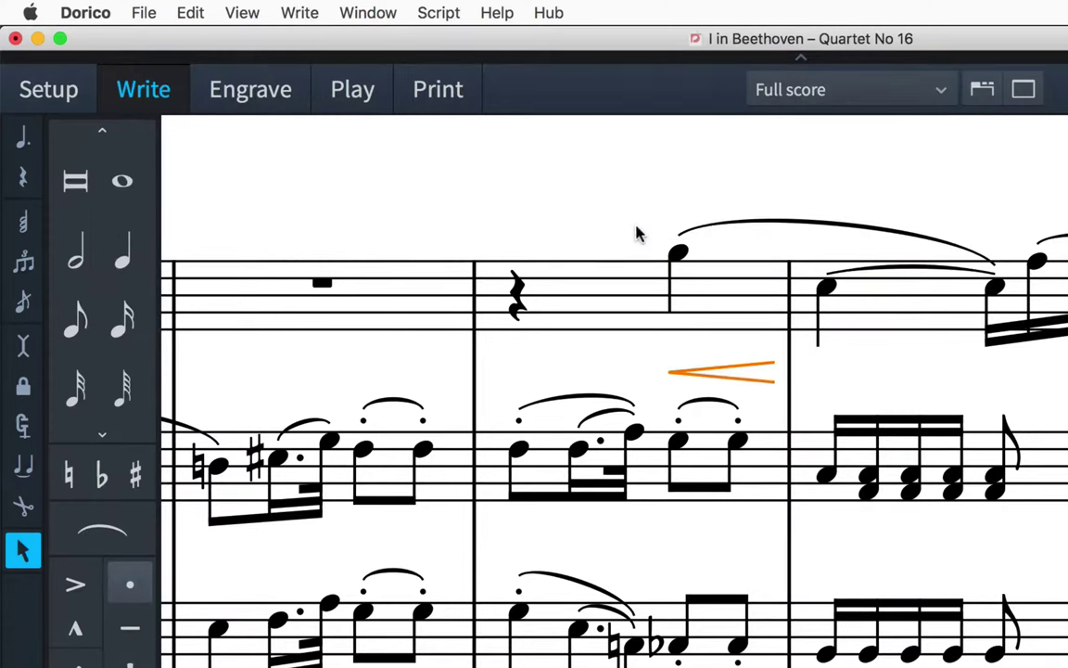
In Engrave mode, raise the hairpin toward the top staff and lift the slur's arch.
{"action": "key", "text": "super+3"}
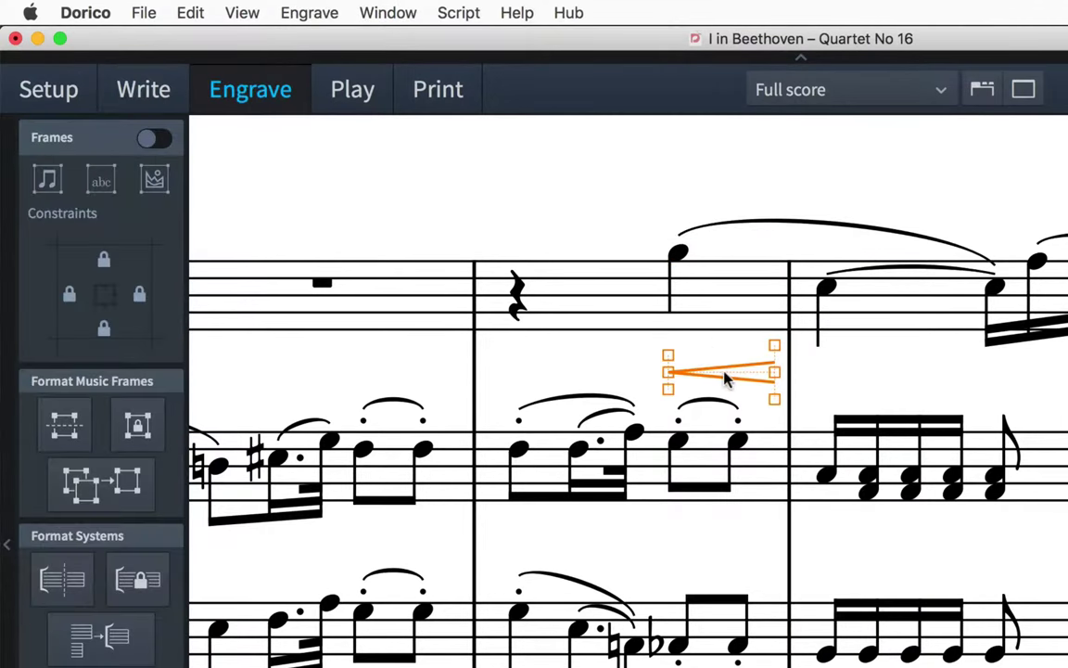
{"action": "left_click_drag", "start_coordinate": [725, 378], "coordinate": [727, 369]}
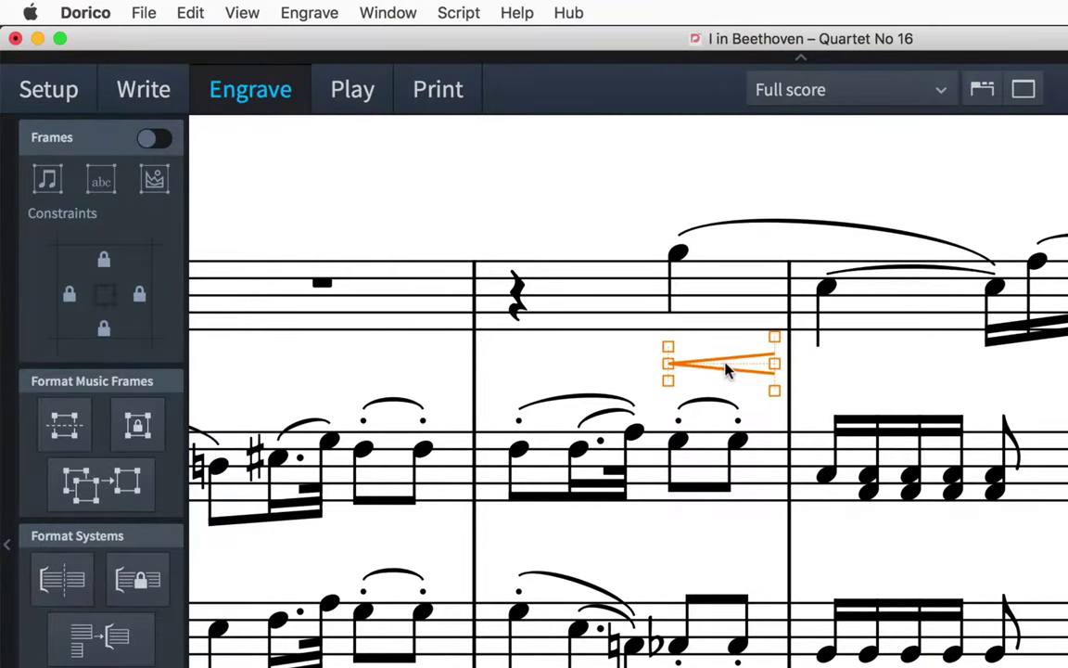
{"action": "left_click", "coordinate": [844, 227]}
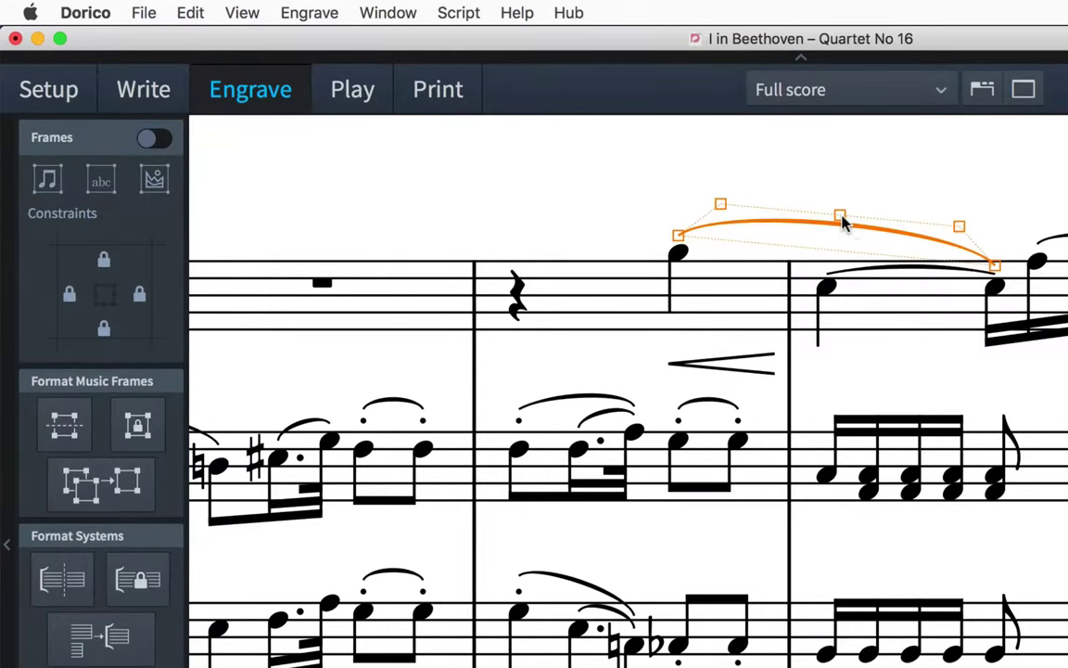
{"action": "left_click_drag", "start_coordinate": [842, 222], "coordinate": [845, 219]}
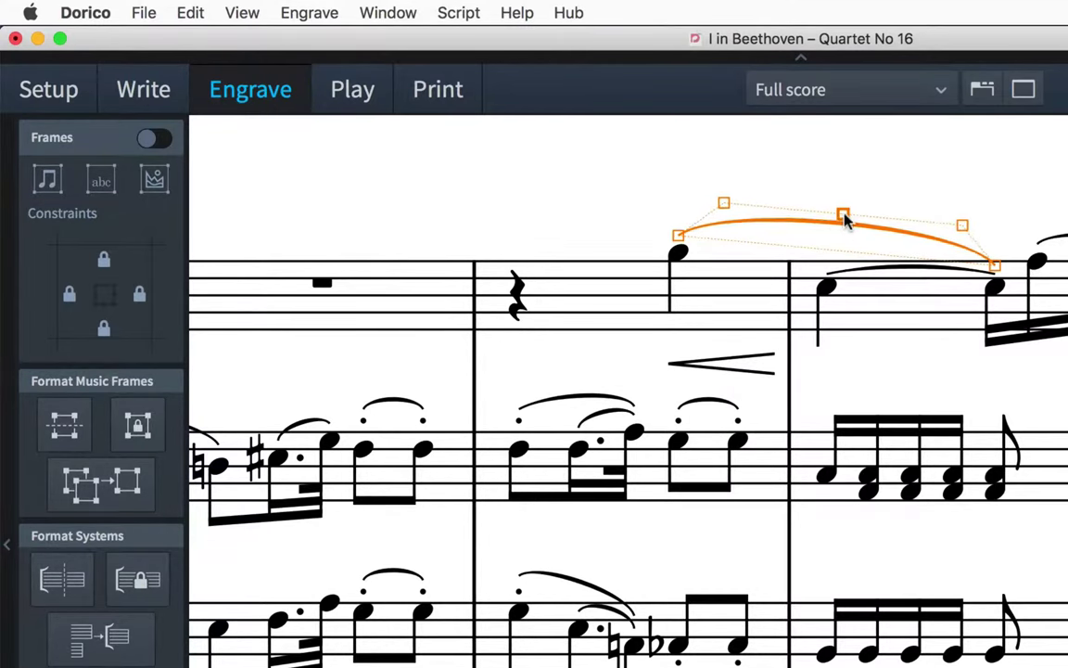
{"action": "left_click", "coordinate": [864, 208]}
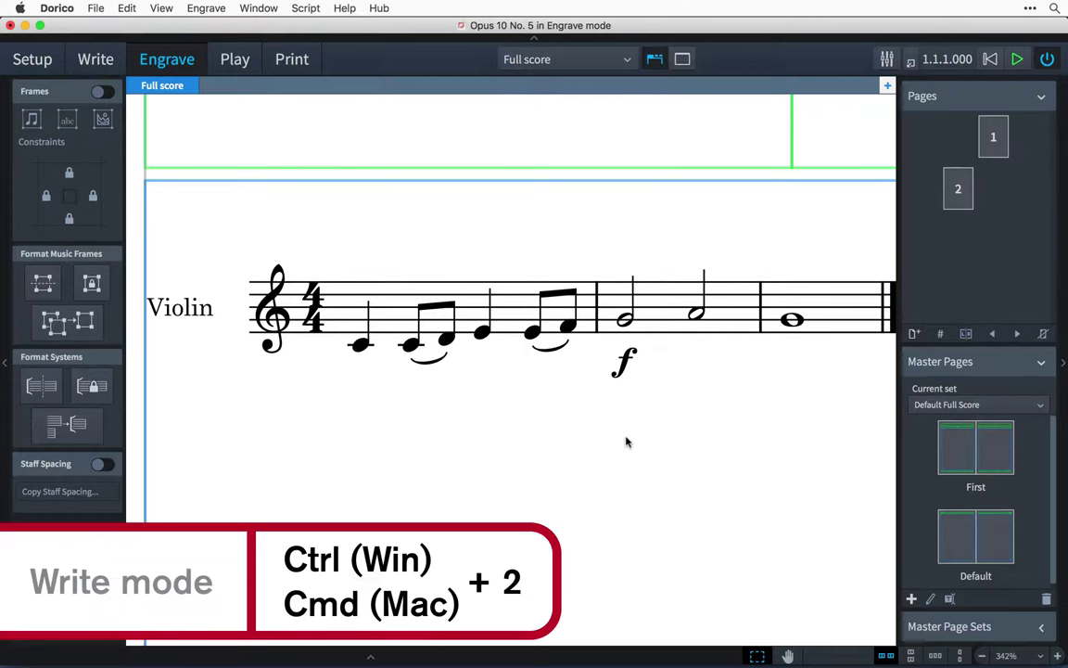
Cut the f from bar 2's first note and paste it under the violin's first quarter note.
{"action": "key", "text": "super+2"}
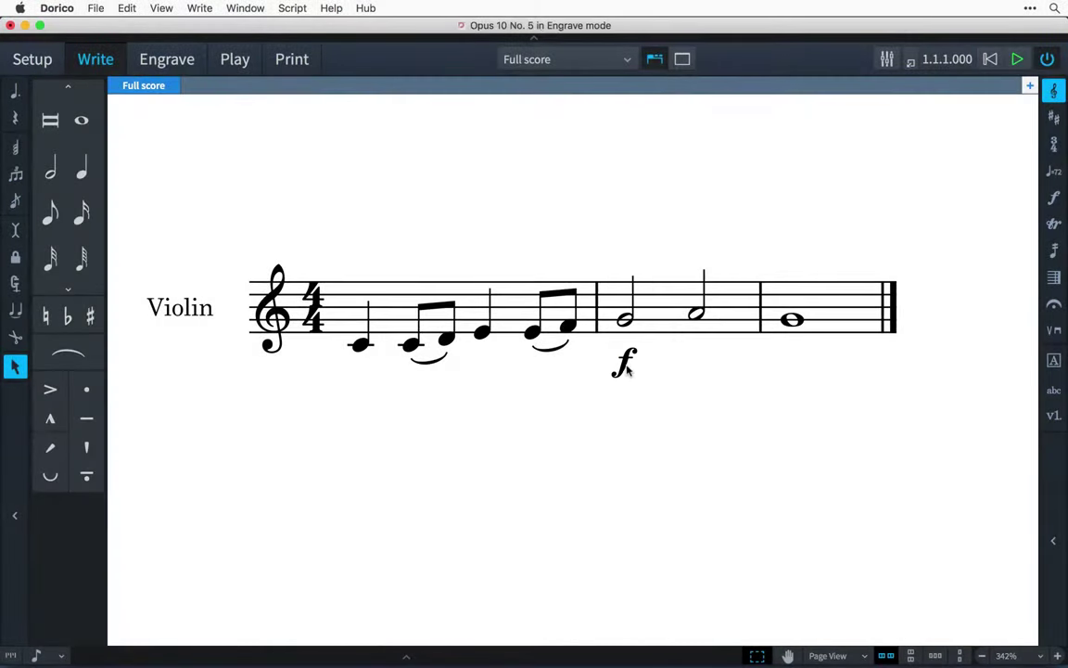
{"action": "left_click", "coordinate": [626, 364]}
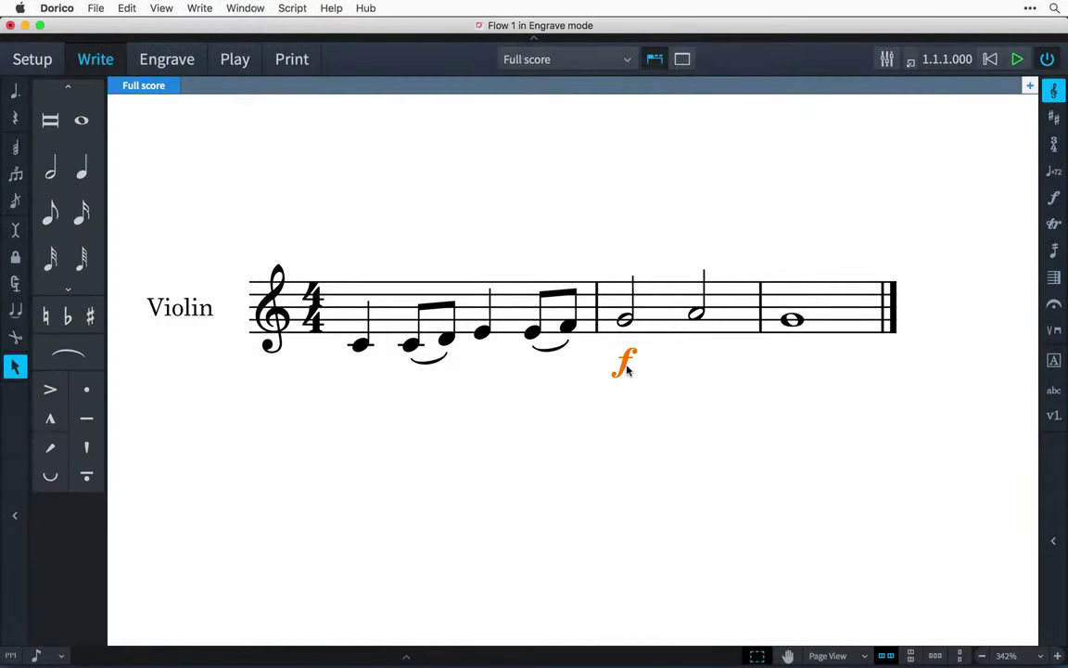
{"action": "right_click", "coordinate": [627, 369]}
{"action": "left_click", "coordinate": [648, 391]}
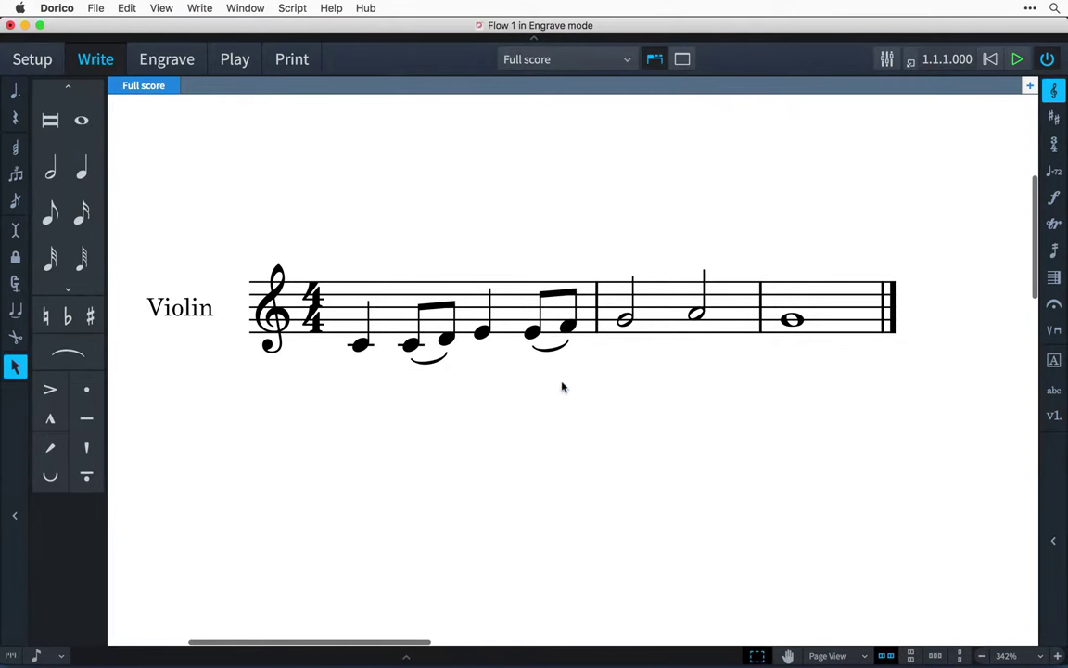
{"action": "left_click", "coordinate": [361, 348]}
{"action": "right_click", "coordinate": [361, 348]}
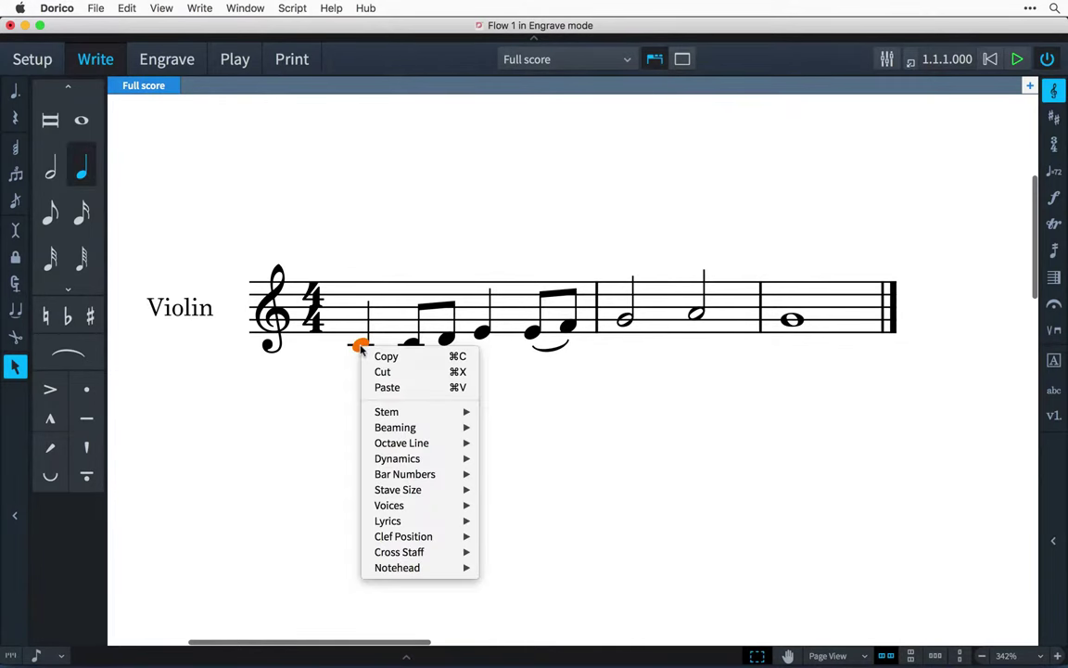
{"action": "left_click", "coordinate": [388, 388]}
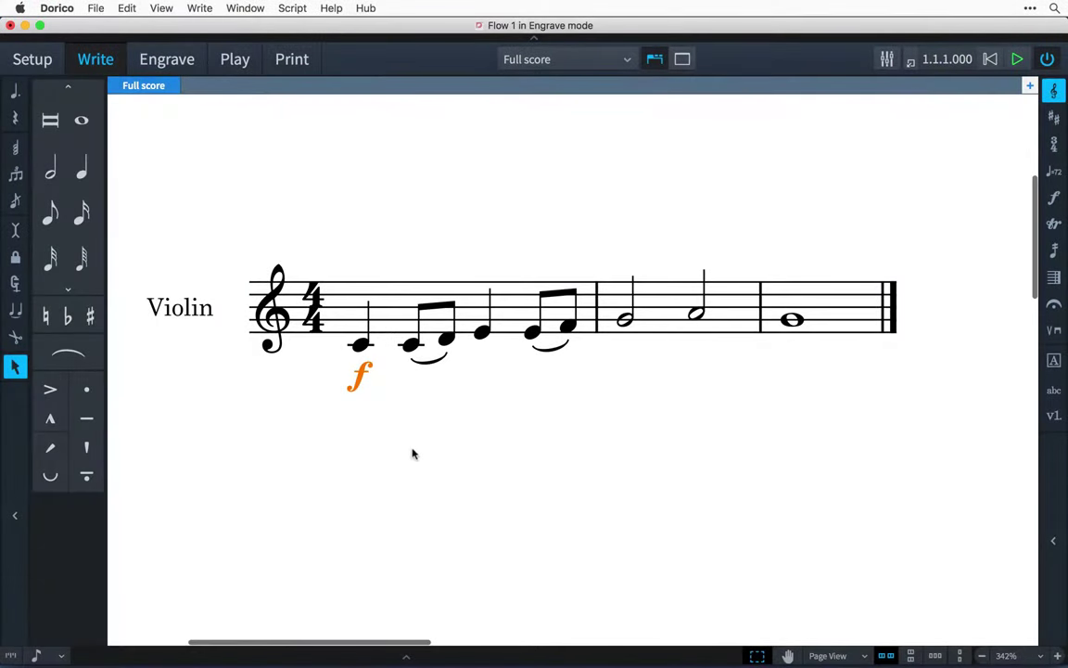
{"action": "key", "text": "super+3"}
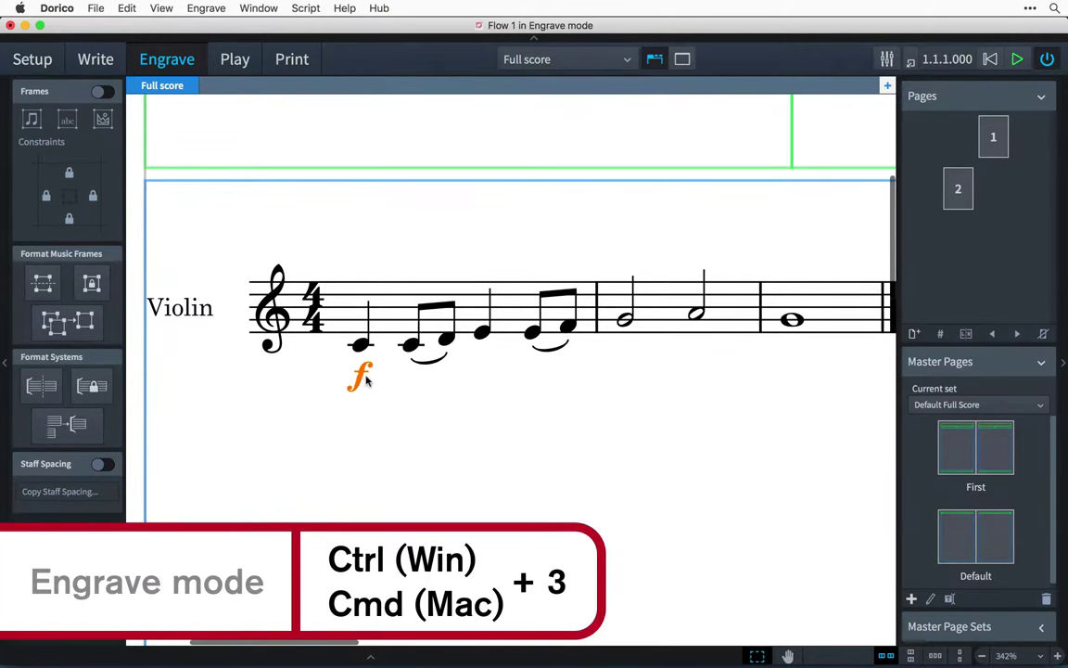
{"action": "left_click_drag", "start_coordinate": [372, 379], "coordinate": [479, 374]}
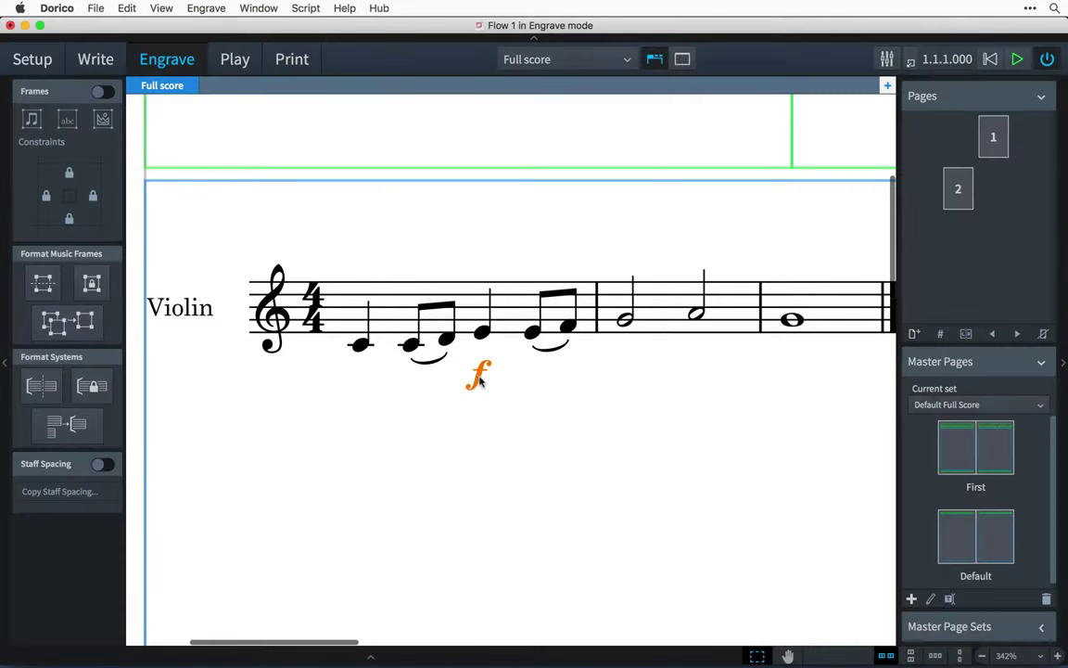
{"action": "left_click_drag", "start_coordinate": [490, 390], "coordinate": [868, 538]}
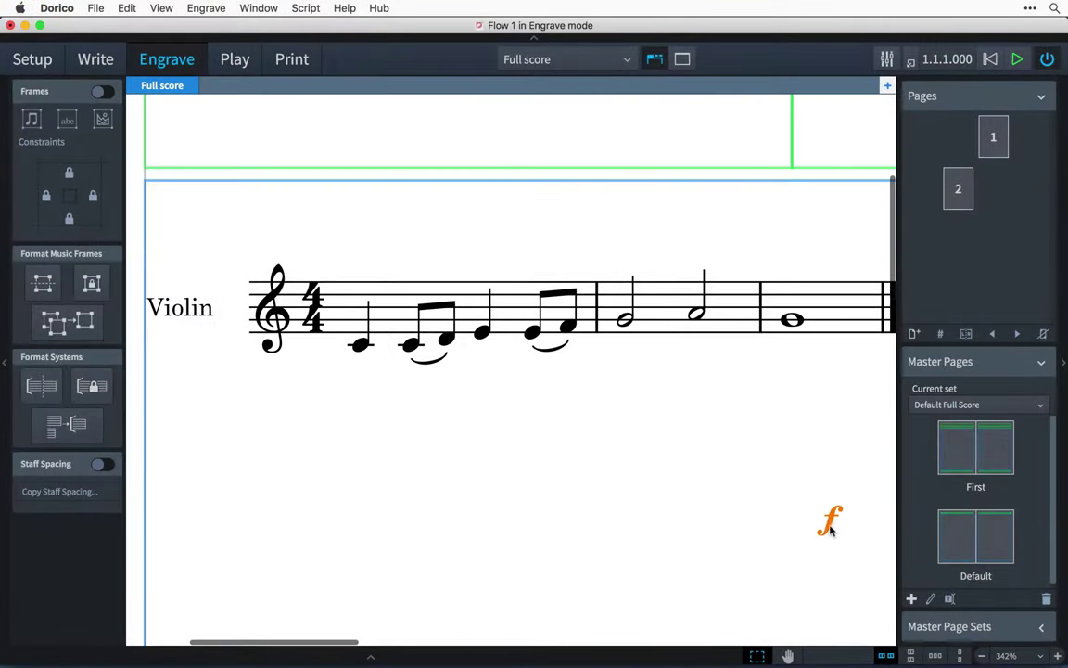
{"action": "left_click_drag", "start_coordinate": [828, 518], "coordinate": [358, 382]}
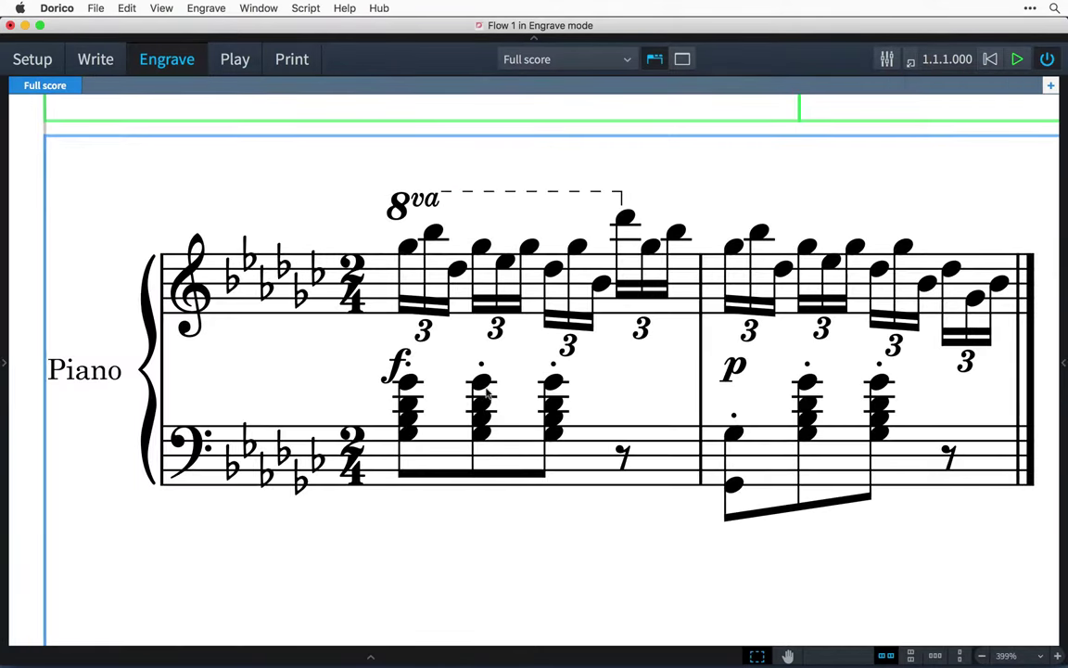
Nudge the f under the first left-hand chord slightly left and up.
{"action": "left_click", "coordinate": [396, 365]}
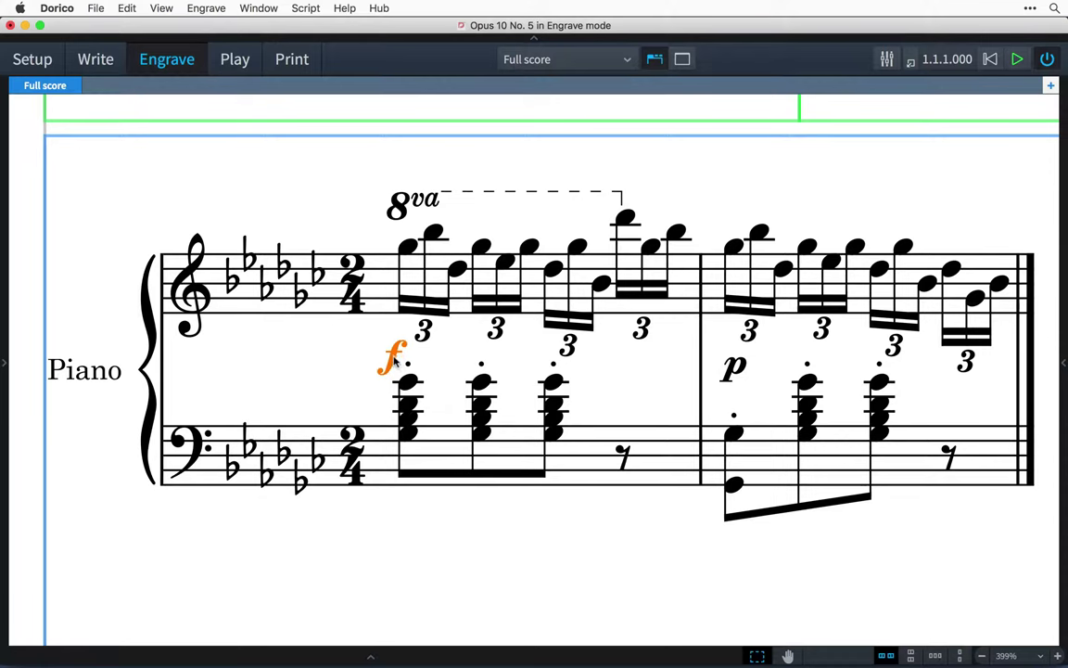
{"action": "left_click_drag", "start_coordinate": [396, 365], "coordinate": [389, 355]}
{"action": "left_click", "coordinate": [430, 368]}
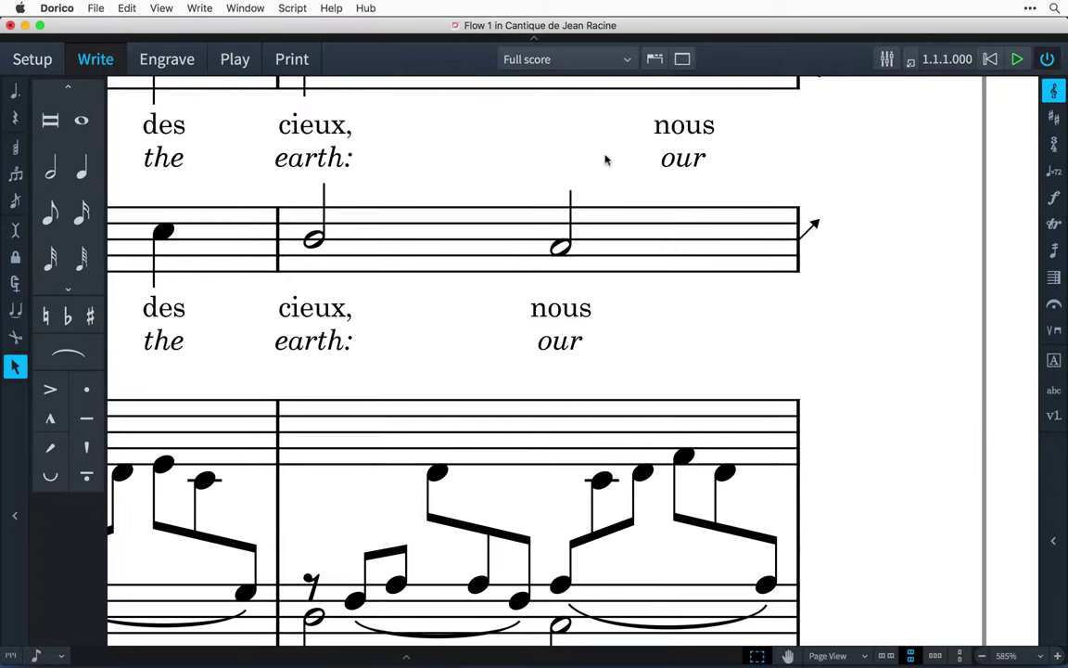
Keep the 'nous' half note unchanged, then in Engrave mode drag its stem end higher.
{"action": "left_click", "coordinate": [571, 197]}
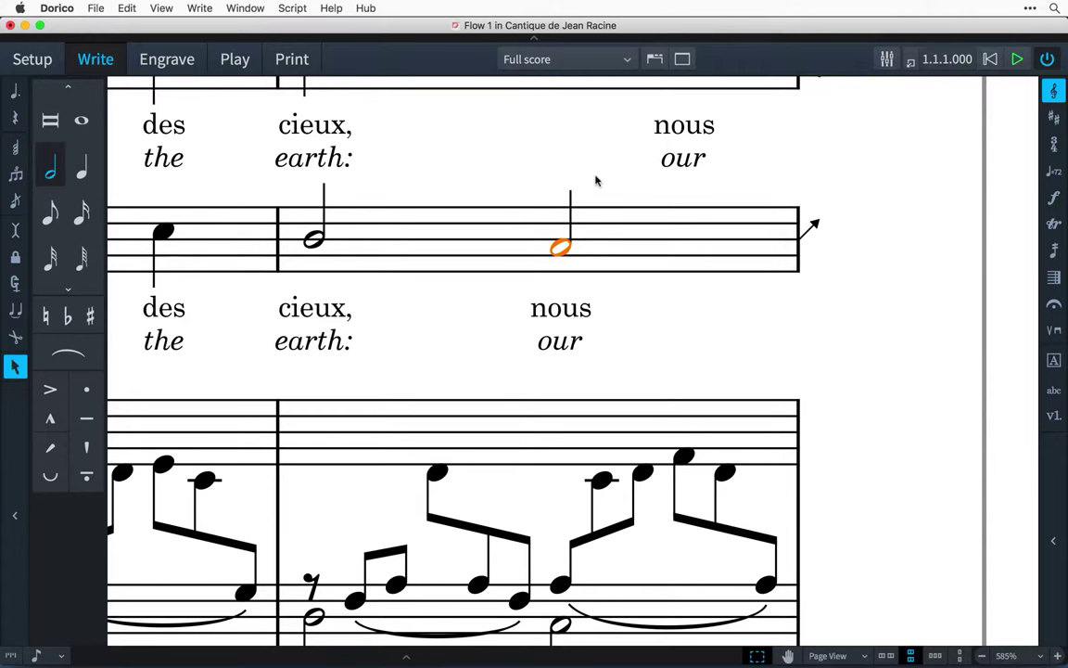
{"action": "key", "text": "alt+Down"}
{"action": "key", "text": "alt+Up"}
{"action": "key", "text": "6"}
{"action": "key", "text": "7"}
{"action": "left_click", "coordinate": [186, 61]}
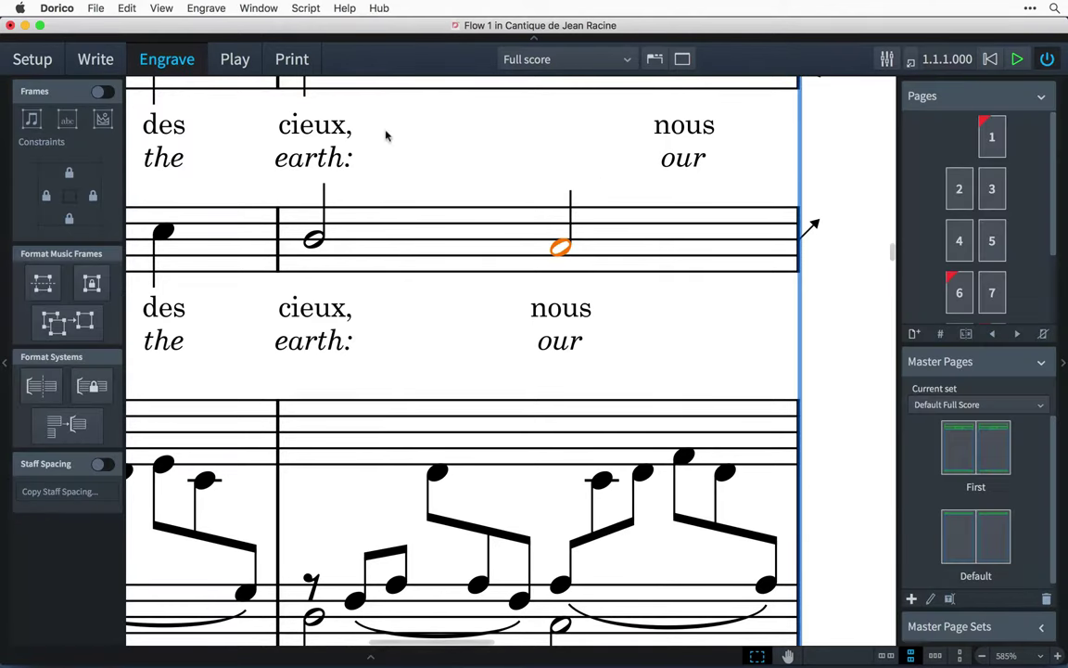
{"action": "left_click", "coordinate": [569, 186]}
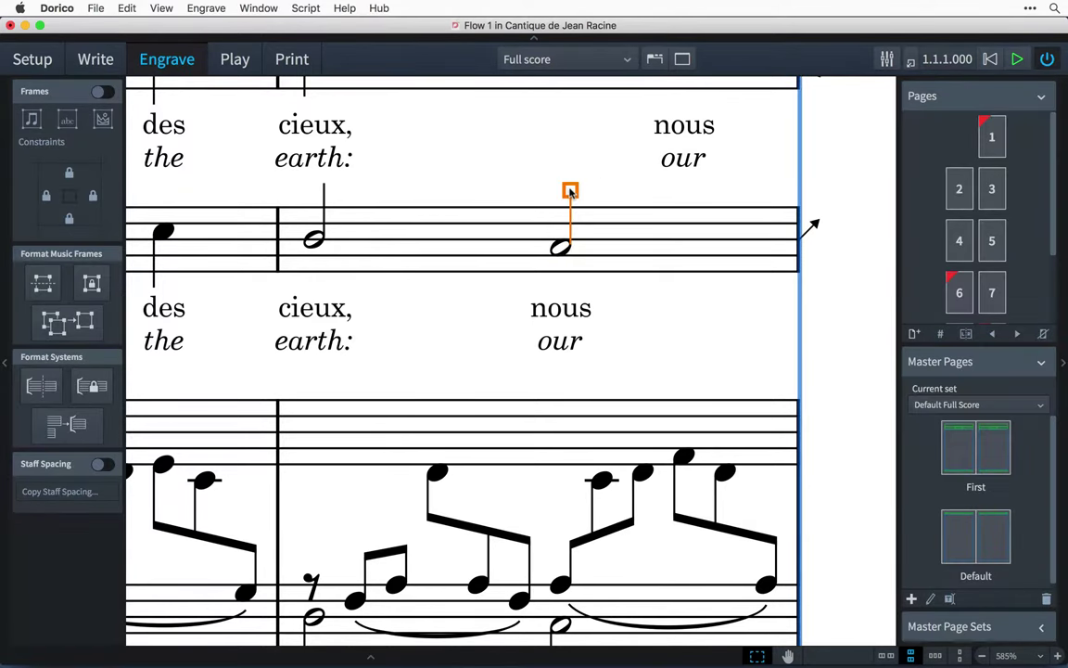
{"action": "mouse_move", "coordinate": [570, 187]}
{"action": "left_mouse_down"}
{"action": "mouse_move", "coordinate": [571, 160]}
{"action": "mouse_move", "coordinate": [577, 189]}
{"action": "left_mouse_up"}
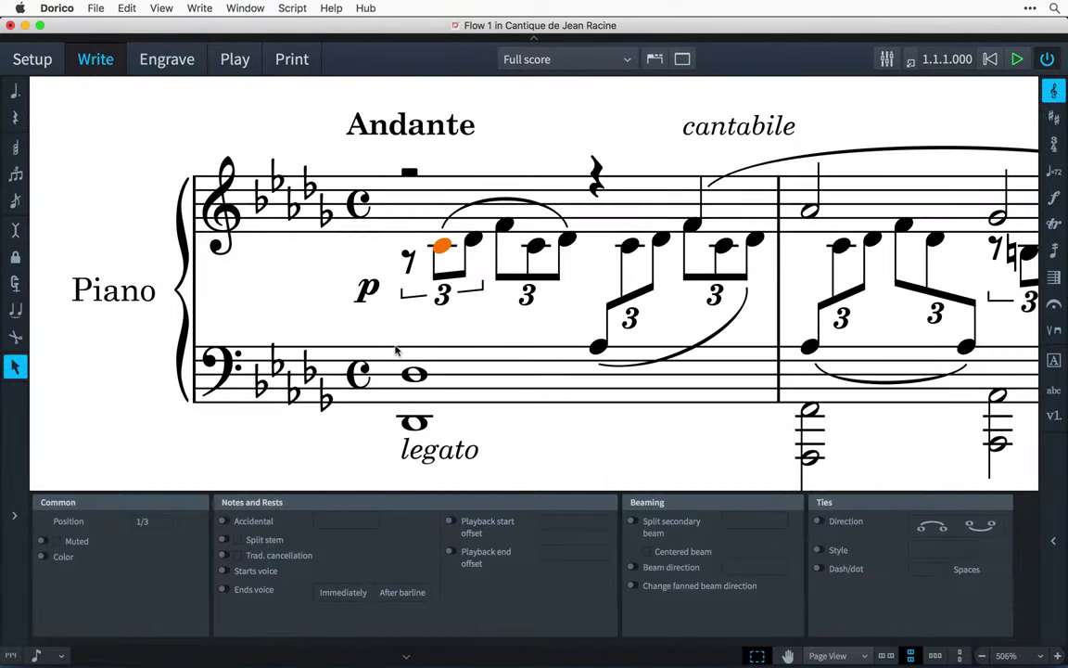
Switch to Engrave mode and scroll through the note's engraving properties in the Properties panel.
{"action": "key", "text": "super+3"}
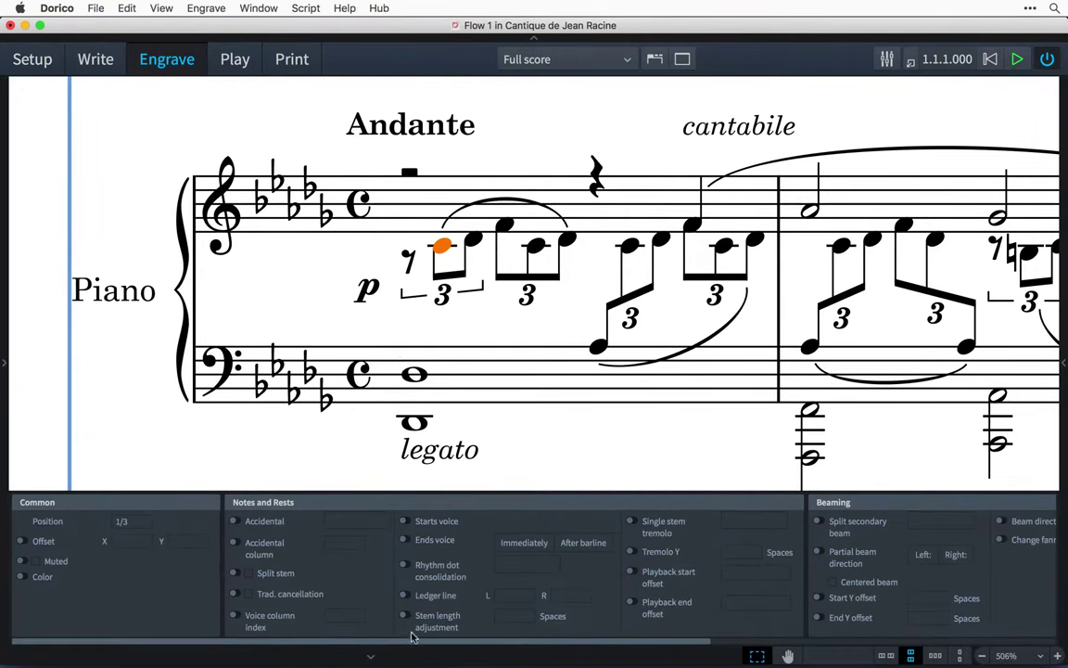
{"action": "left_click_drag", "start_coordinate": [414, 644], "coordinate": [708, 648]}
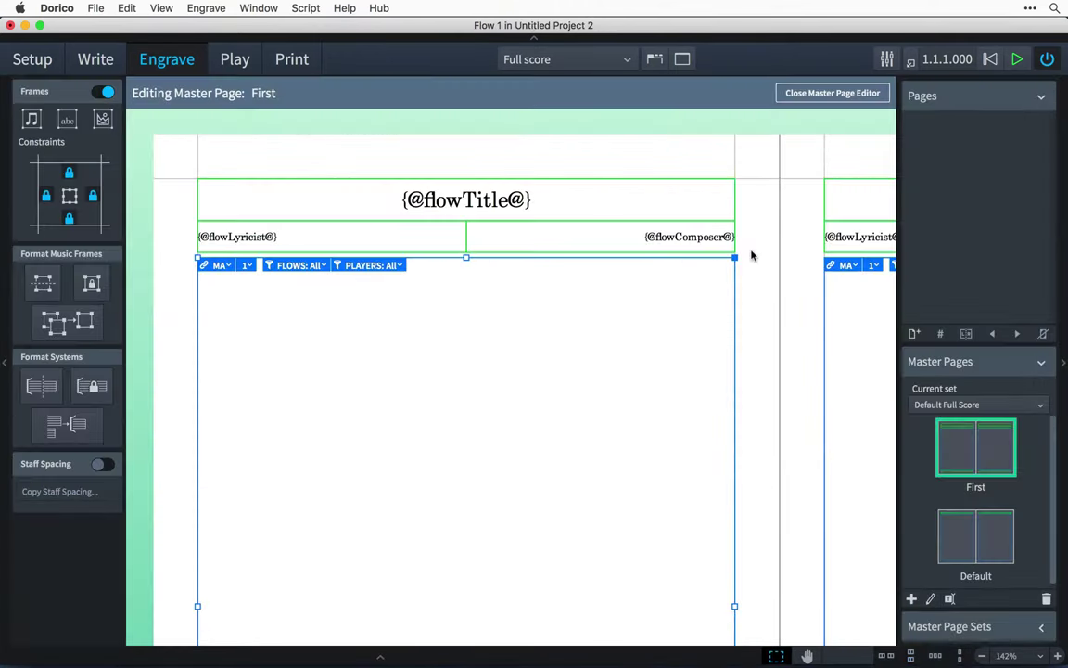
Shrink the music frame, start a system at bar 56, and tighten the bottom staff gap to 14.4mm.
{"action": "left_click_drag", "start_coordinate": [735, 258], "coordinate": [608, 330]}
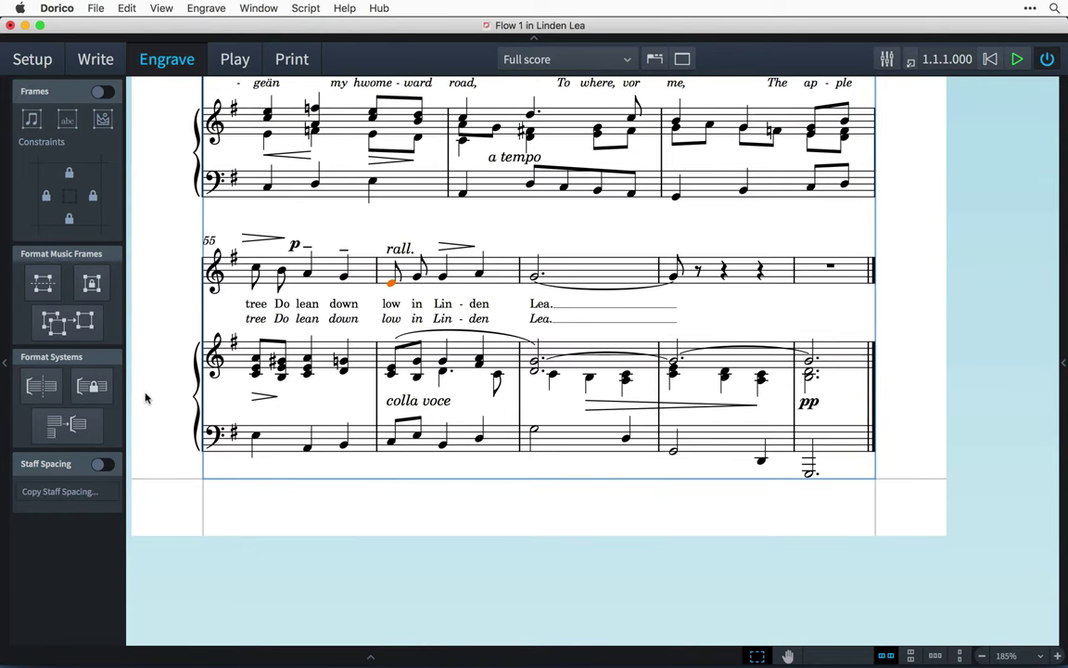
{"action": "left_click", "coordinate": [46, 389]}
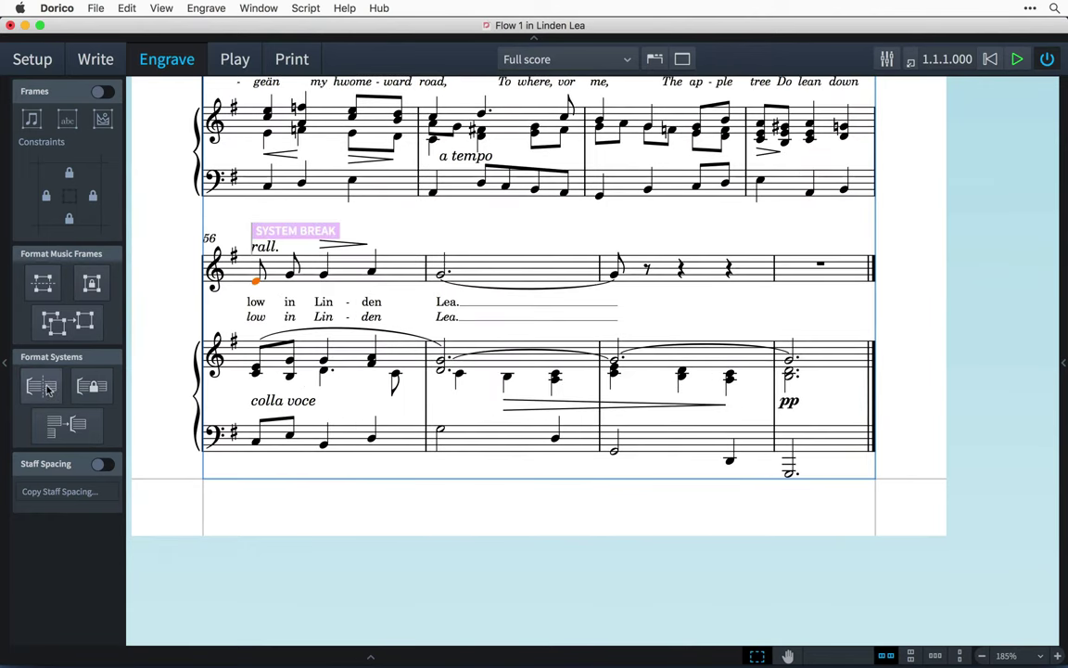
{"action": "left_click", "coordinate": [101, 467]}
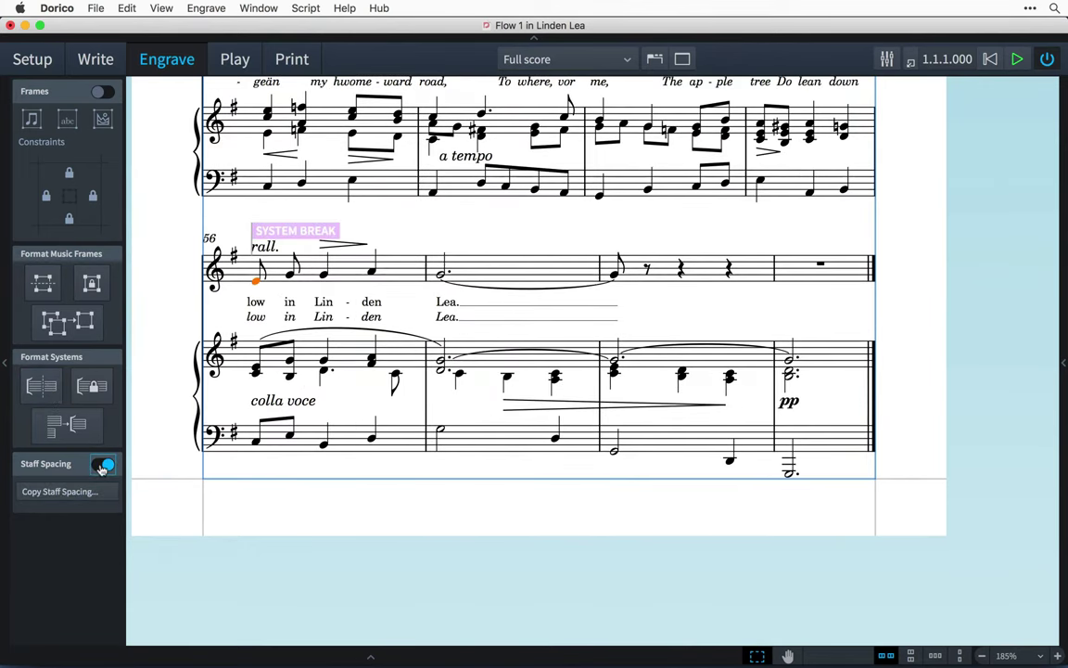
{"action": "left_click_drag", "start_coordinate": [297, 446], "coordinate": [298, 442]}
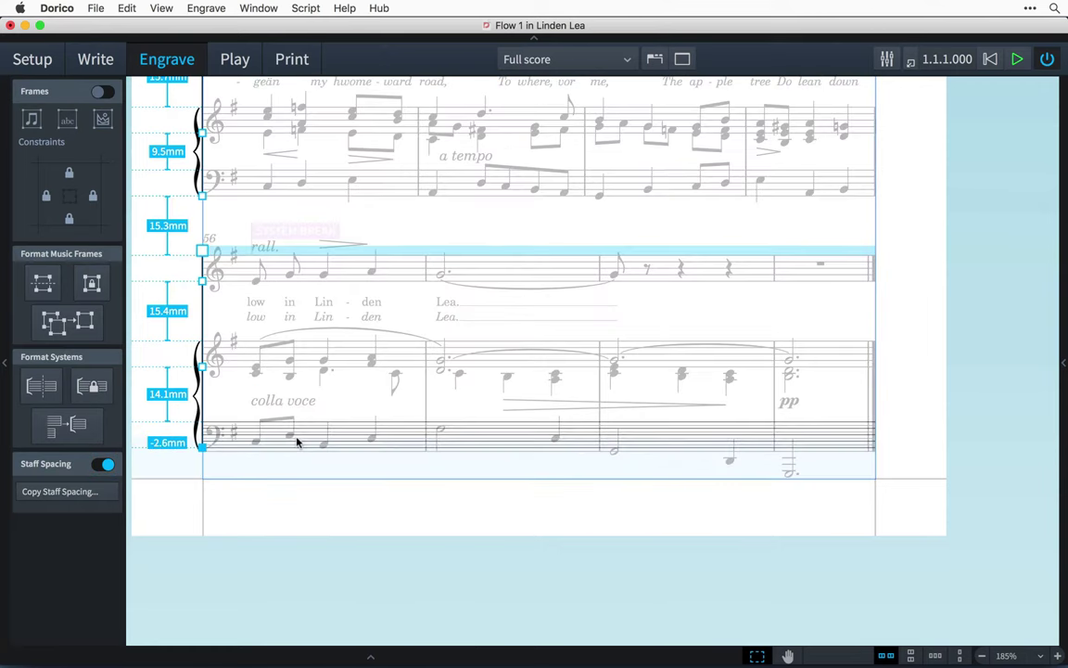